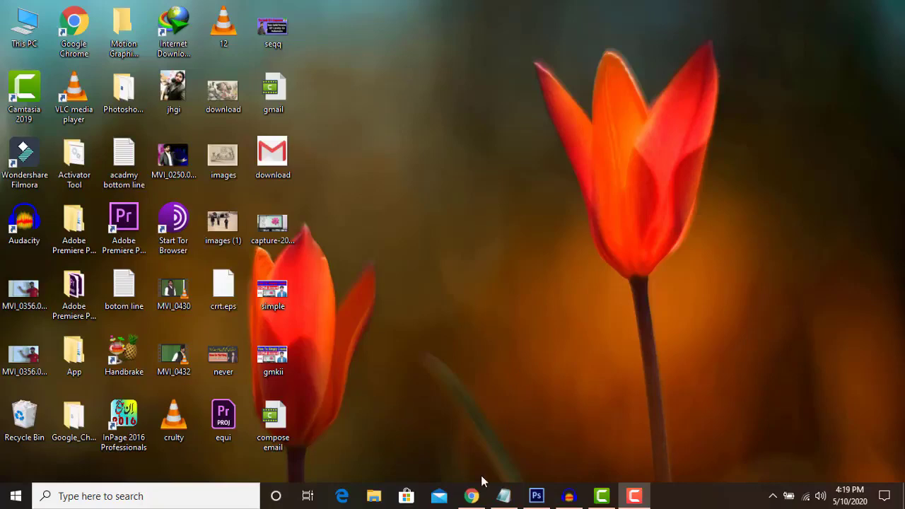
# Step: Open a fresh Google Chrome window
pyautogui.click(470, 496)
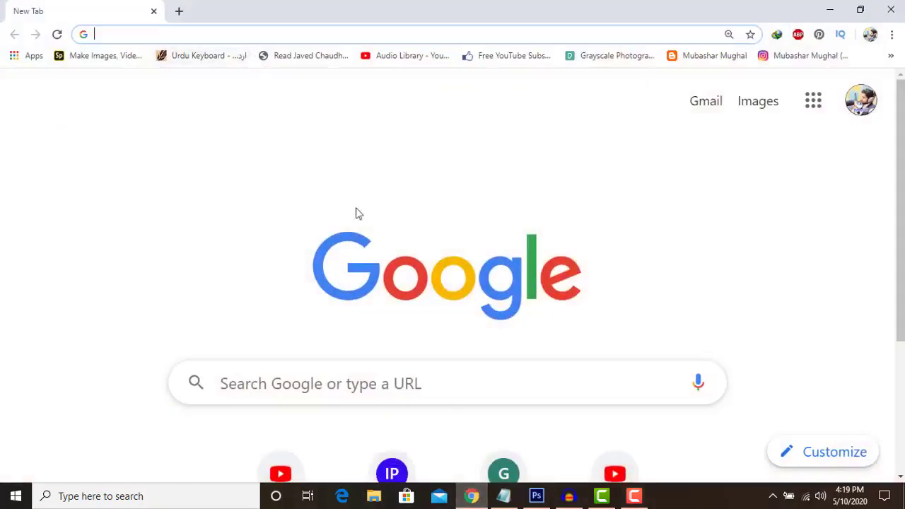
pyautogui.click(891, 9)
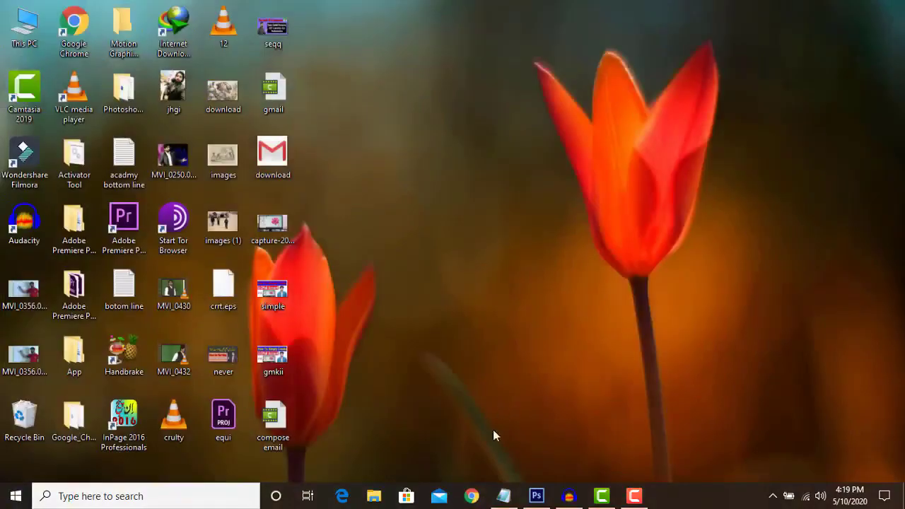
pyautogui.click(472, 496)
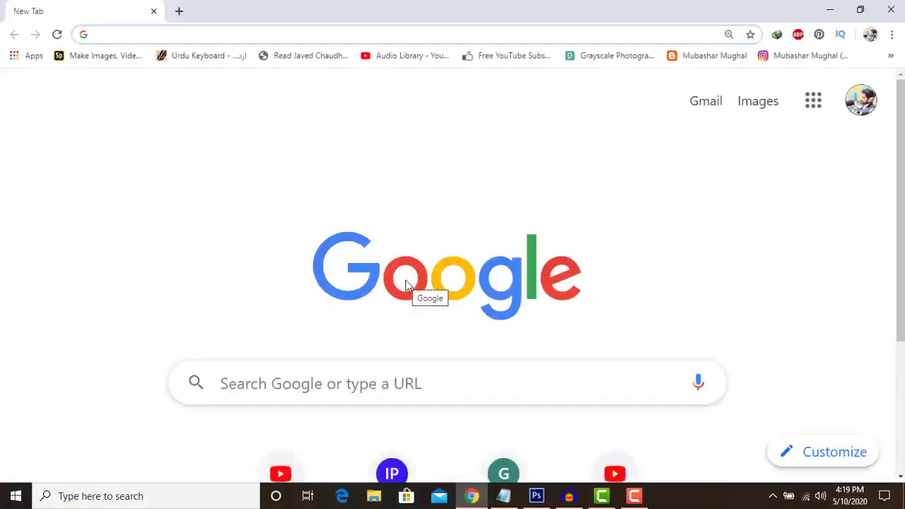
pyautogui.hotkey('ctrl', '-')
pyautogui.hotkey('ctrl', '-')
pyautogui.hotkey('ctrl', '-')
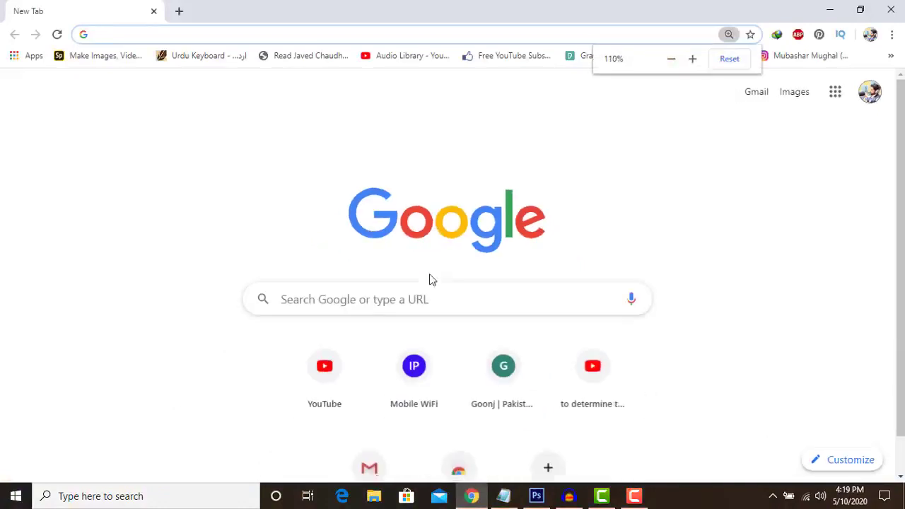
pyautogui.hotkey('ctrl', '+')
pyautogui.hotkey('ctrl', '+')
pyautogui.hotkey('ctrl', '+')
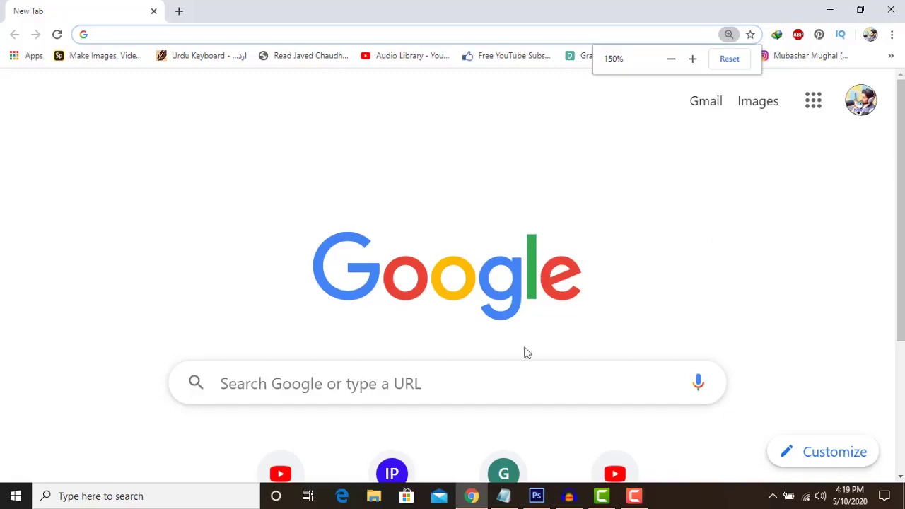
# Step: Search for "gma" and open the suggested Gmail inbox of the academy account
pyautogui.click(480, 366)
pyautogui.scroll(-1, 481, 369)
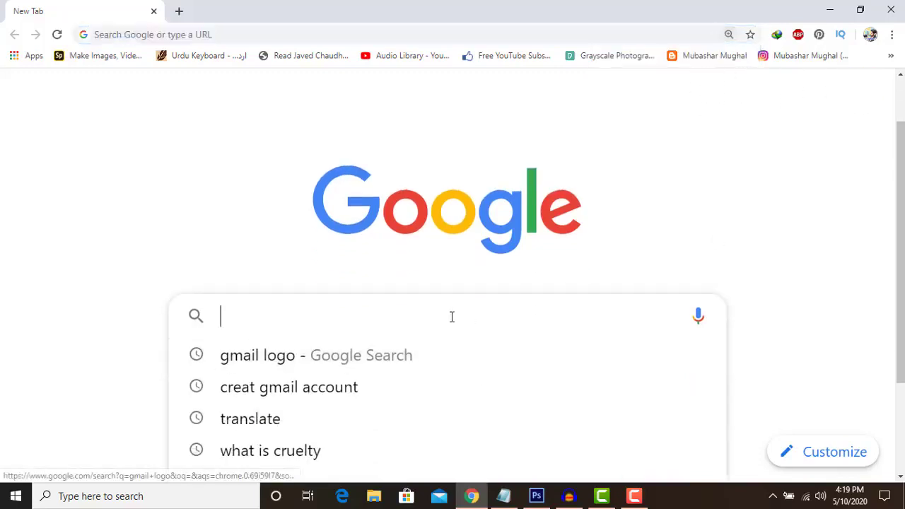
pyautogui.write('g')
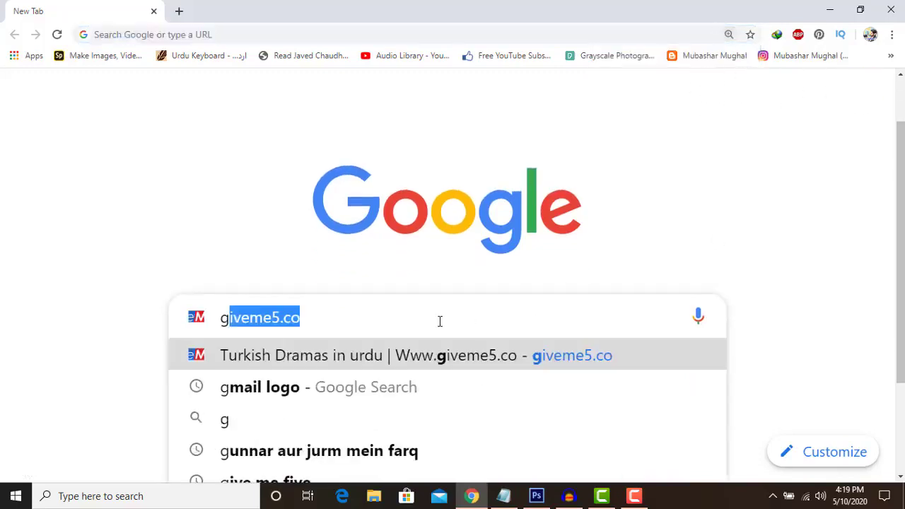
pyautogui.write('m')
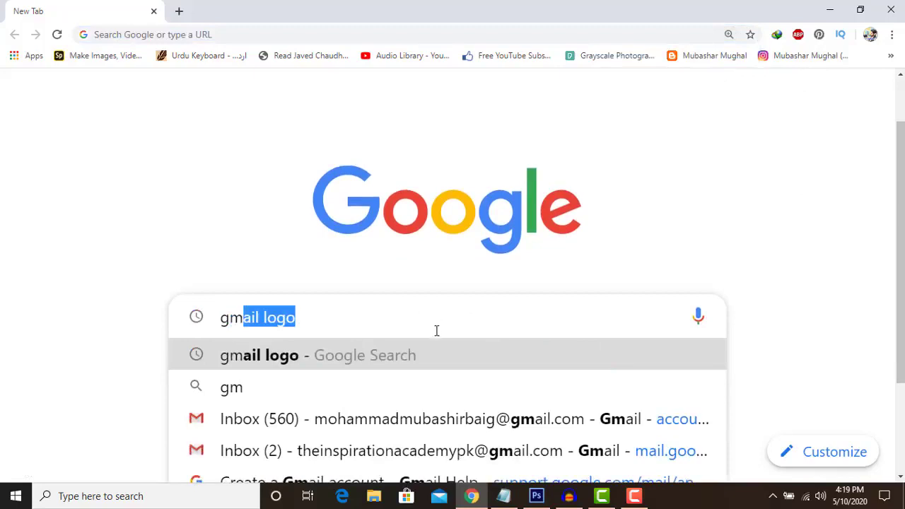
pyautogui.write('a')
pyautogui.click(426, 452)
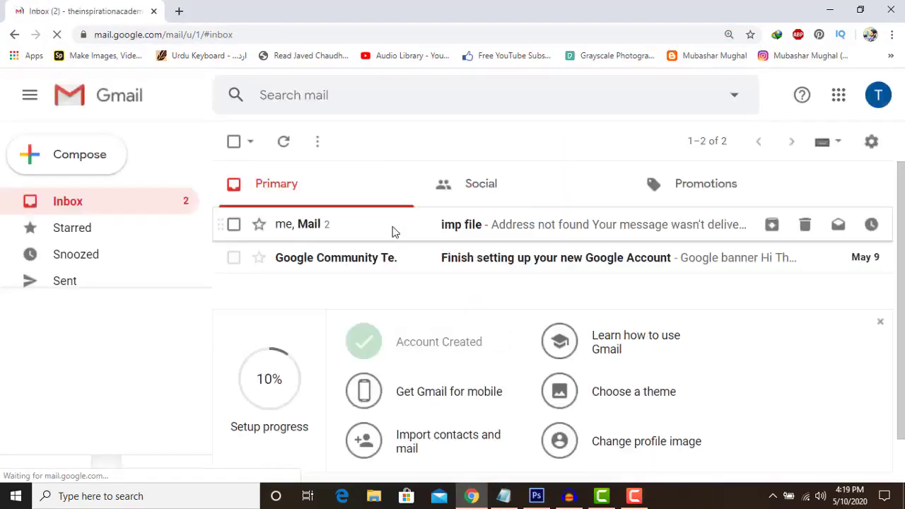
# Step: Check the signed-in Google account's details and start composing a new email message
pyautogui.click(877, 103)
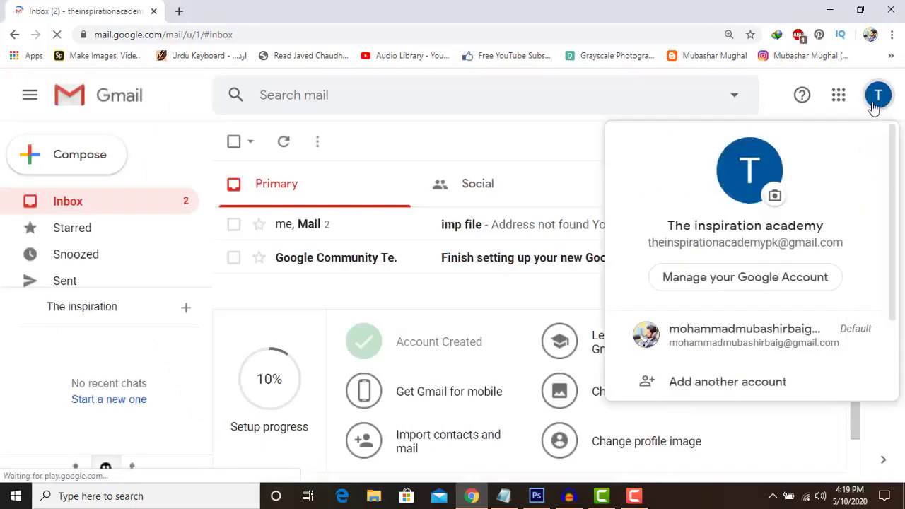
pyautogui.click(877, 99)
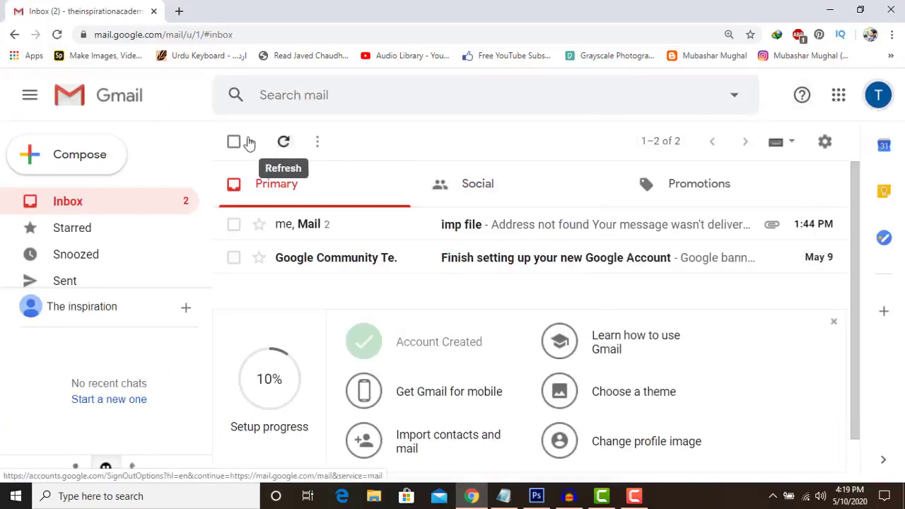
pyautogui.click(98, 161)
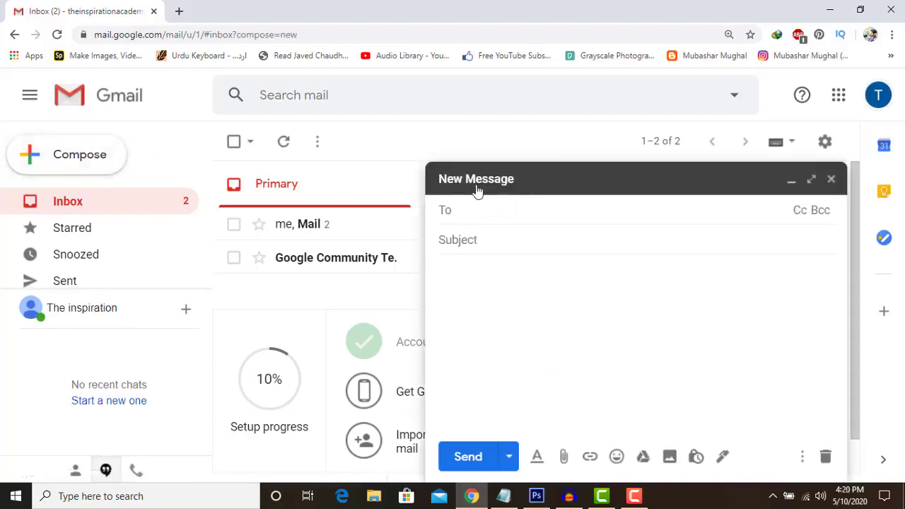
pyautogui.click(478, 241)
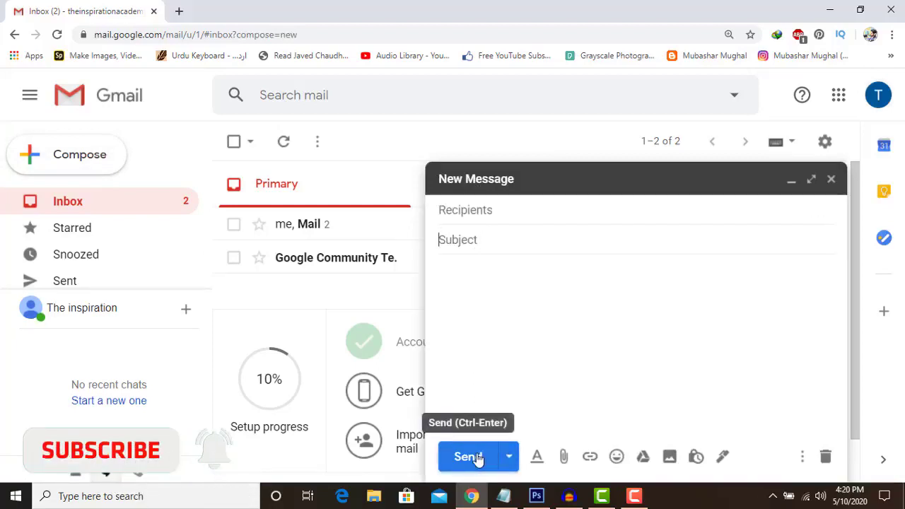
# Step: Examine the new message's text formatting options, font list, text color choices and file attachment dialog
pyautogui.click(537, 459)
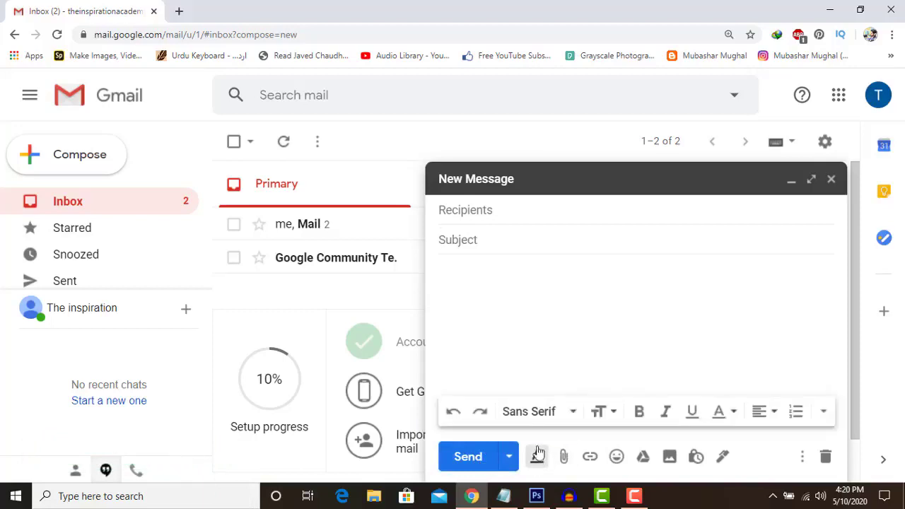
pyautogui.click(572, 412)
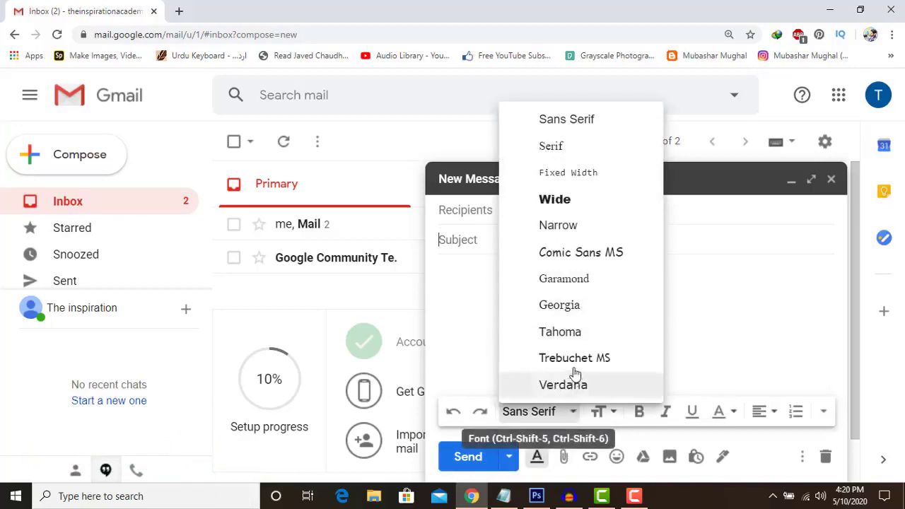
pyautogui.click(571, 415)
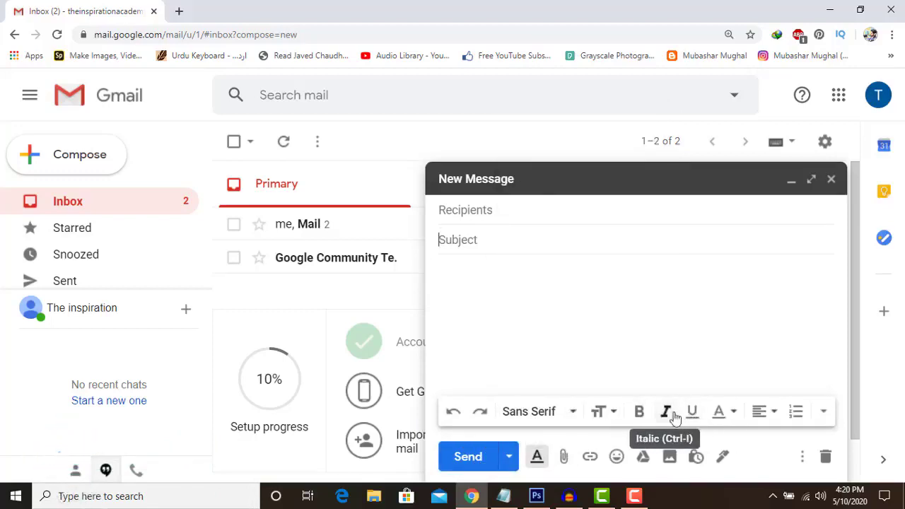
pyautogui.click(735, 415)
pyautogui.click(735, 416)
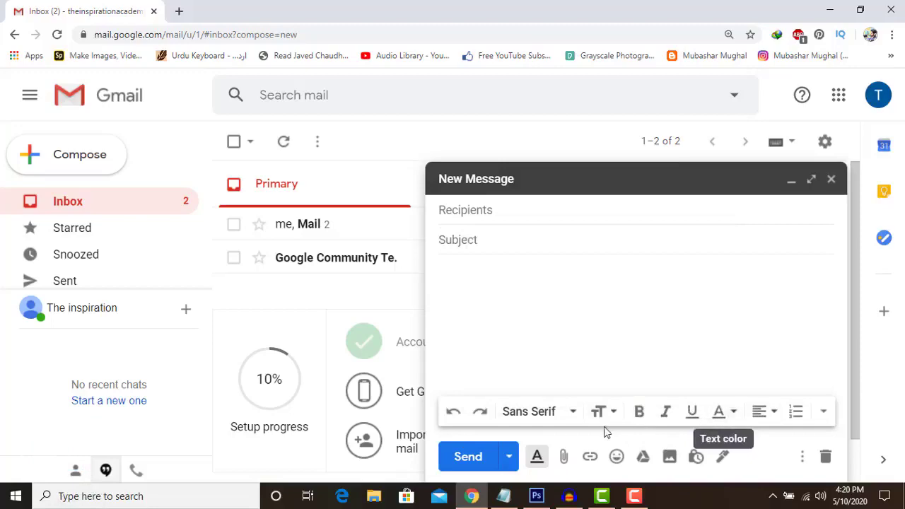
pyautogui.click(564, 459)
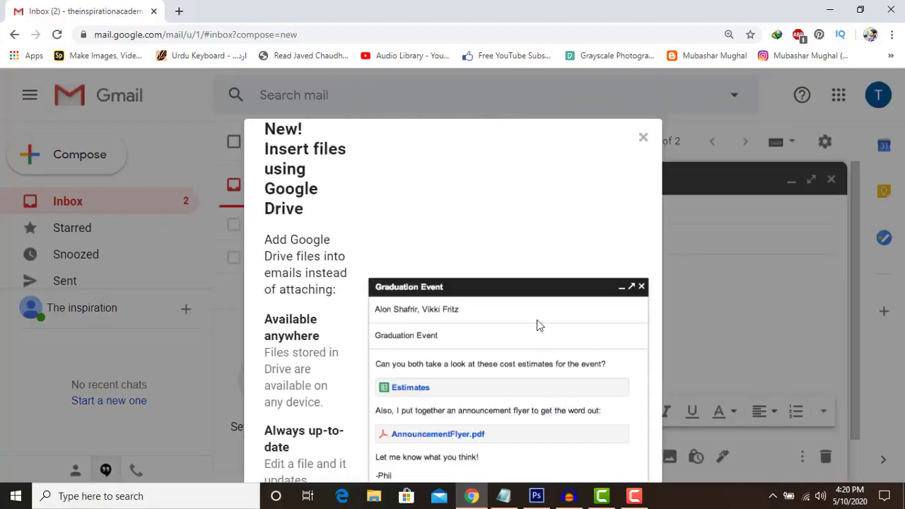
pyautogui.click(642, 144)
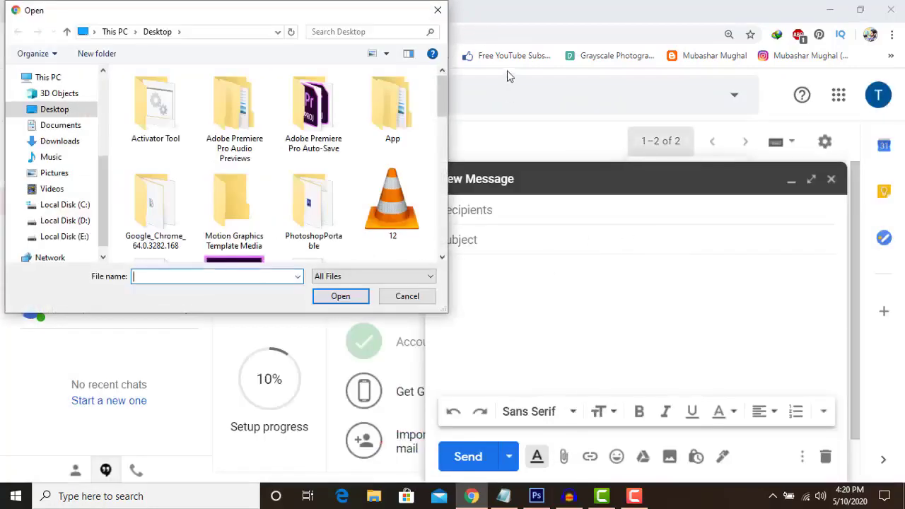
pyautogui.press('Escape')
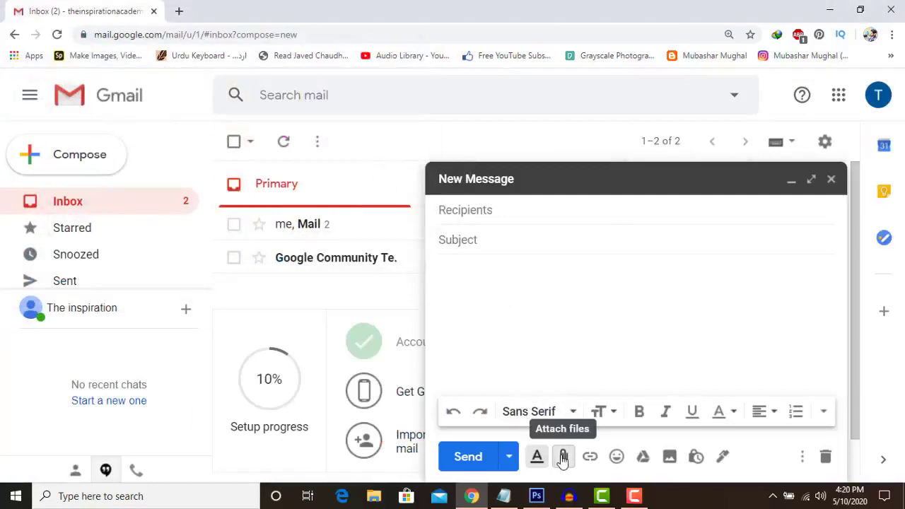
pyautogui.click(539, 457)
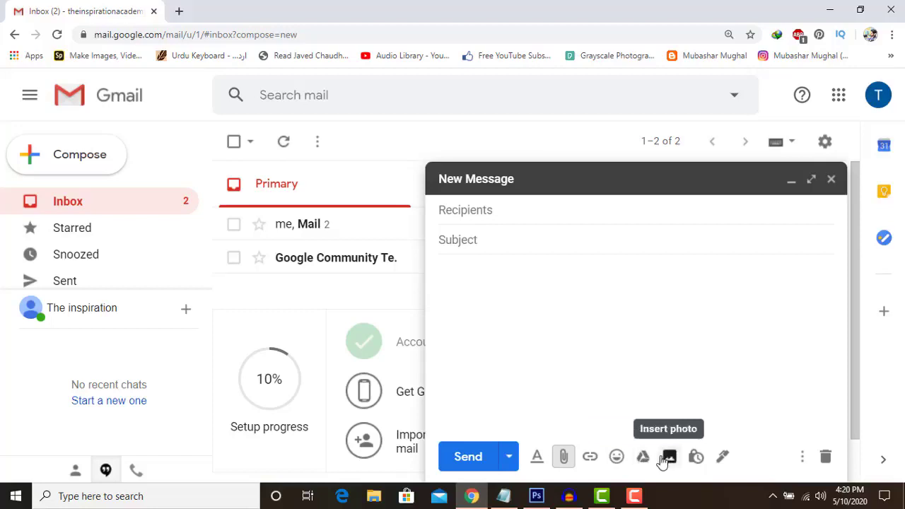
# Step: Add the first suggested contact matching "m" as the message's To recipient
pyautogui.click(470, 209)
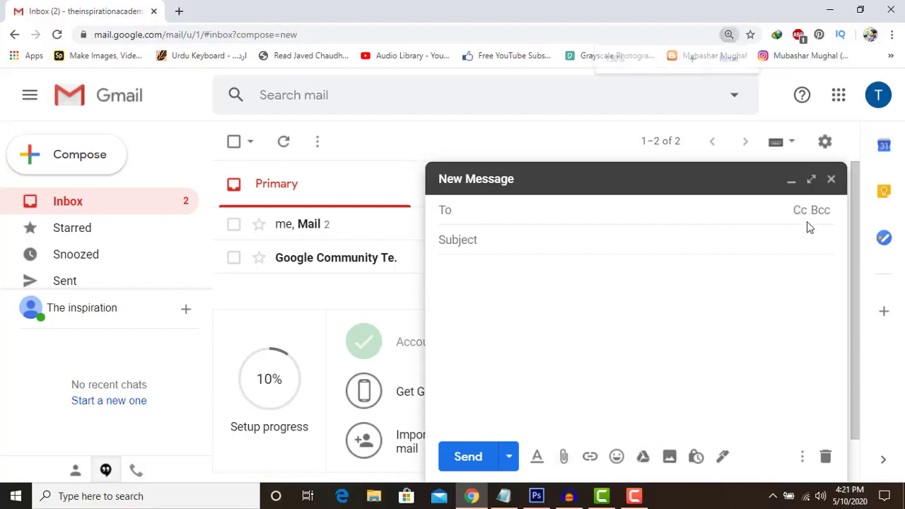
pyautogui.hotkey('ctrl', '+')
pyautogui.click(748, 240)
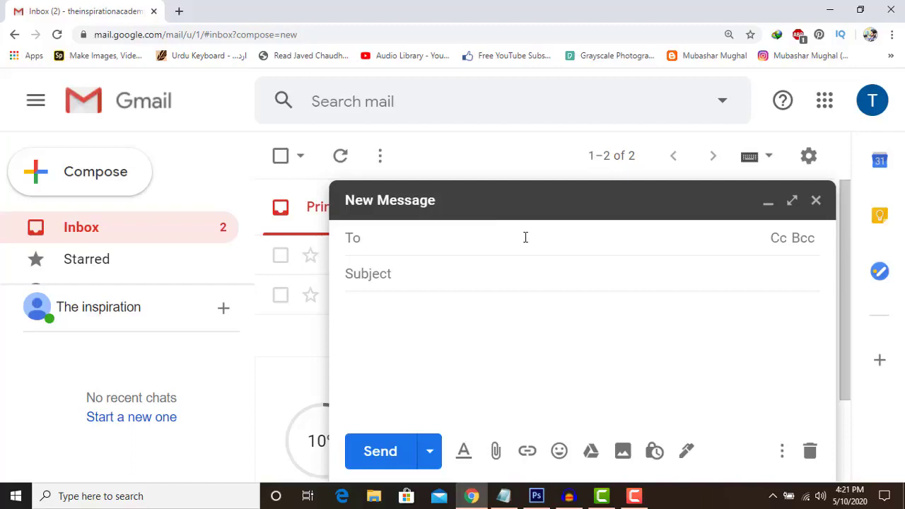
pyautogui.write('m')
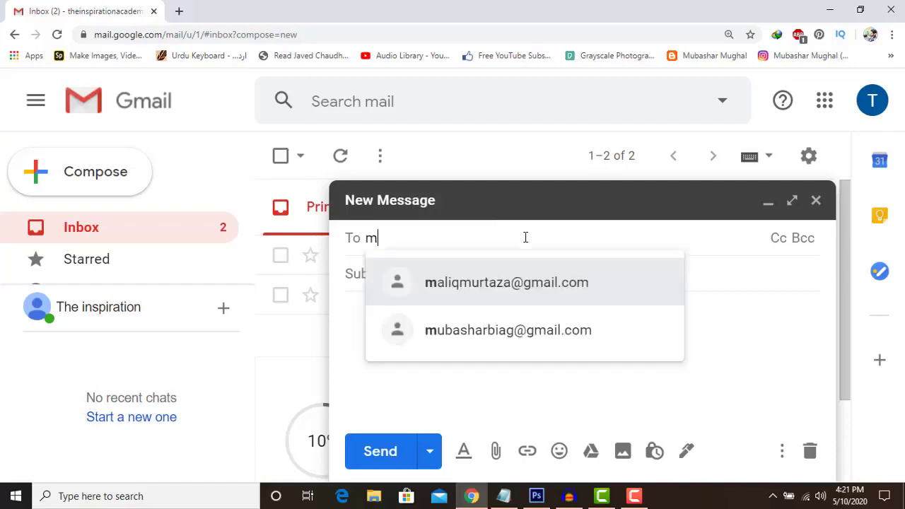
pyautogui.click(514, 297)
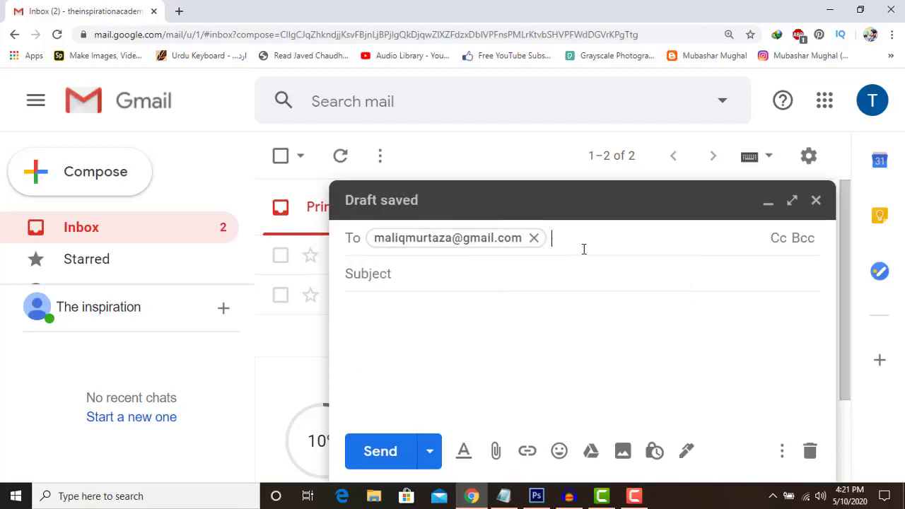
# Step: Show the Cc and Bcc fields and add the second suggested contact matching "m" as the Cc recipient
pyautogui.click(781, 243)
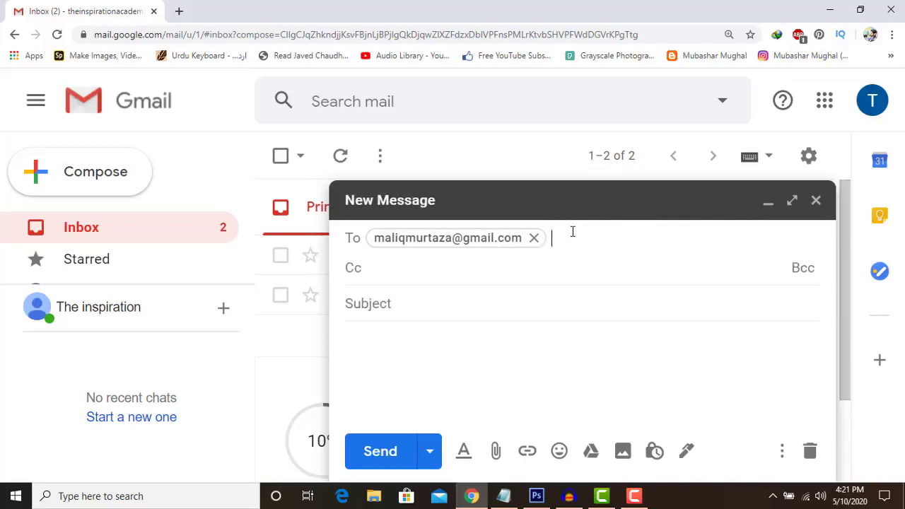
pyautogui.click(548, 261)
pyautogui.click(794, 274)
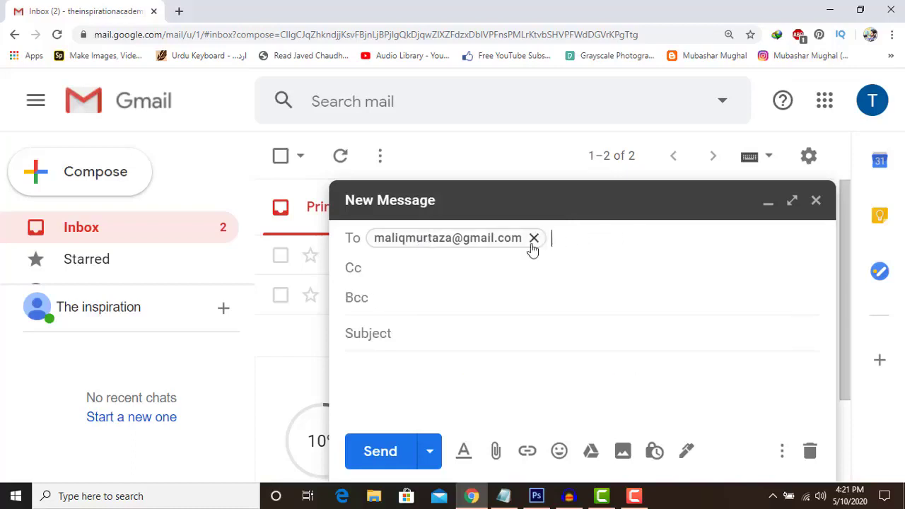
pyautogui.moveTo(531, 247)
pyautogui.click(451, 274)
pyautogui.write('m')
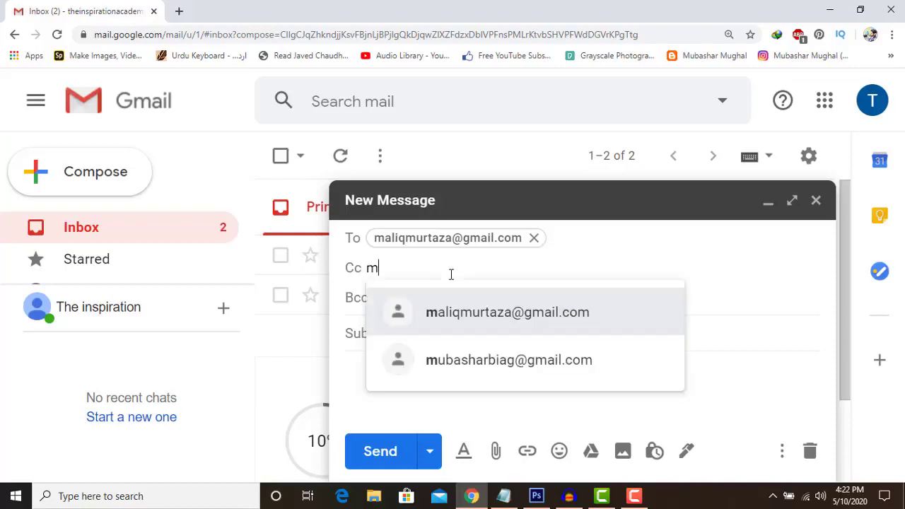
pyautogui.press('Down')
pyautogui.press('Return')
# Step: Add the suggested contact matching "w" as the Bcc recipient
pyautogui.click(450, 301)
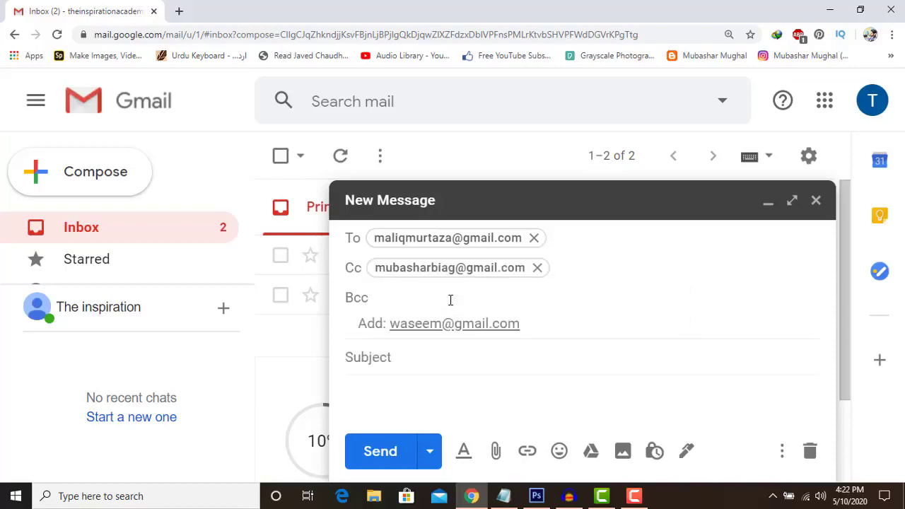
pyautogui.write('w')
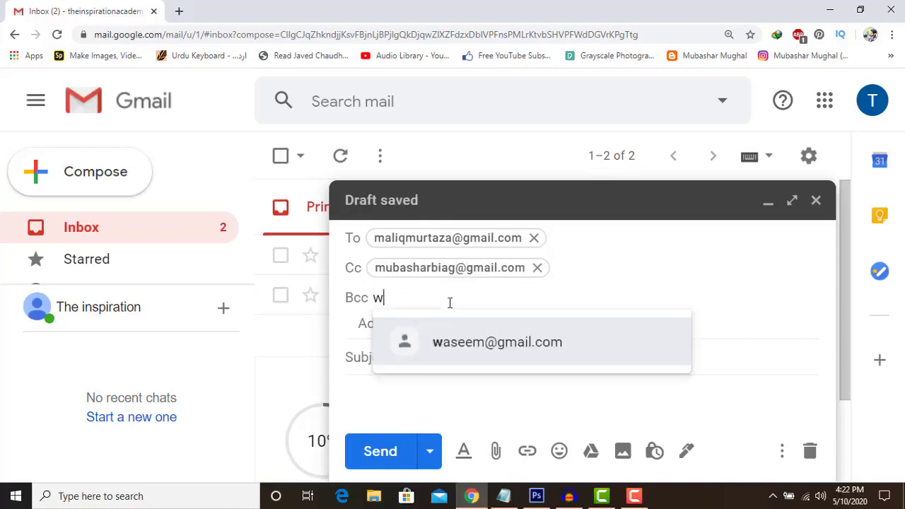
pyautogui.click(454, 341)
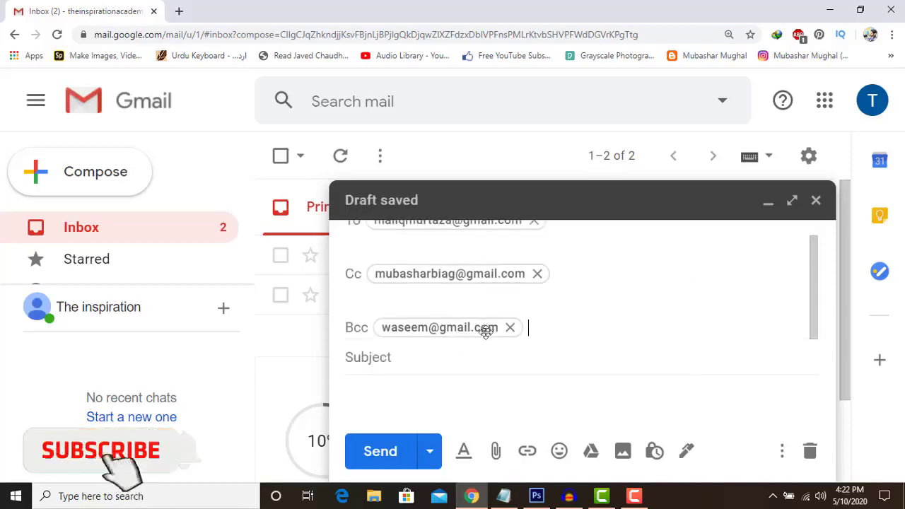
# Step: Enter "imp File" as the email's subject
pyautogui.click(450, 359)
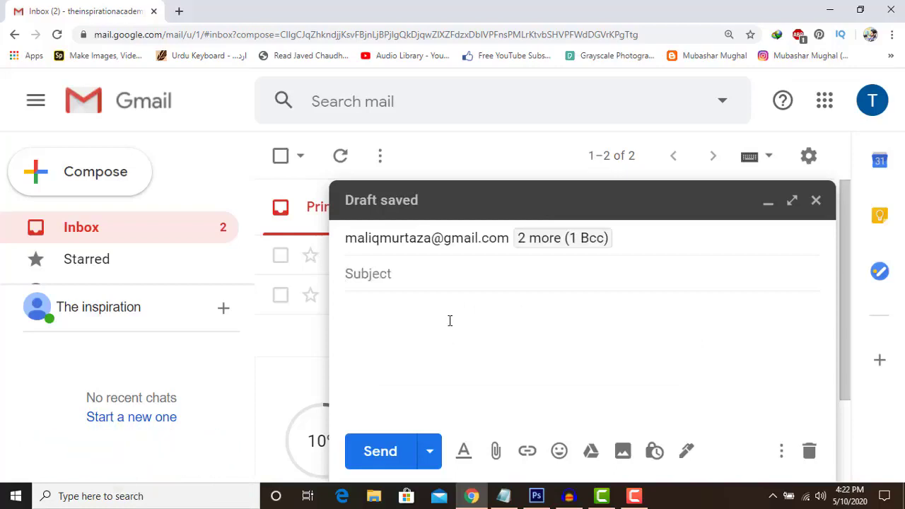
pyautogui.write('Fil')
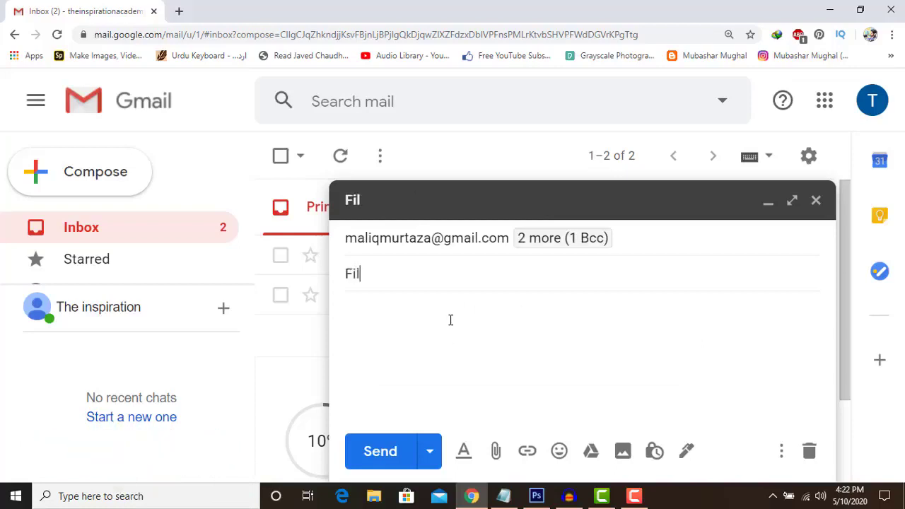
pyautogui.press('Left')
pyautogui.press('Left')
pyautogui.press('Home')
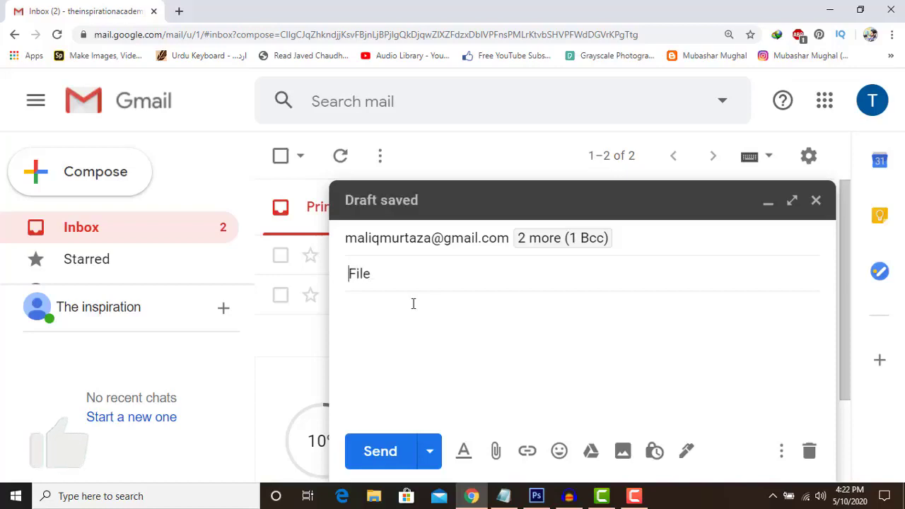
pyautogui.write('imp')
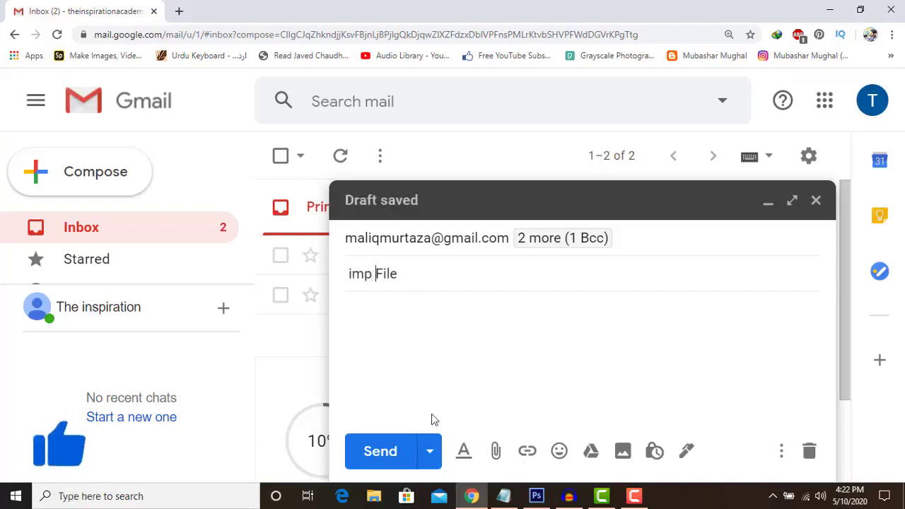
# Step: Attach the "botom line" text file from the Desktop to the message and show the text formatting options
pyautogui.click(495, 452)
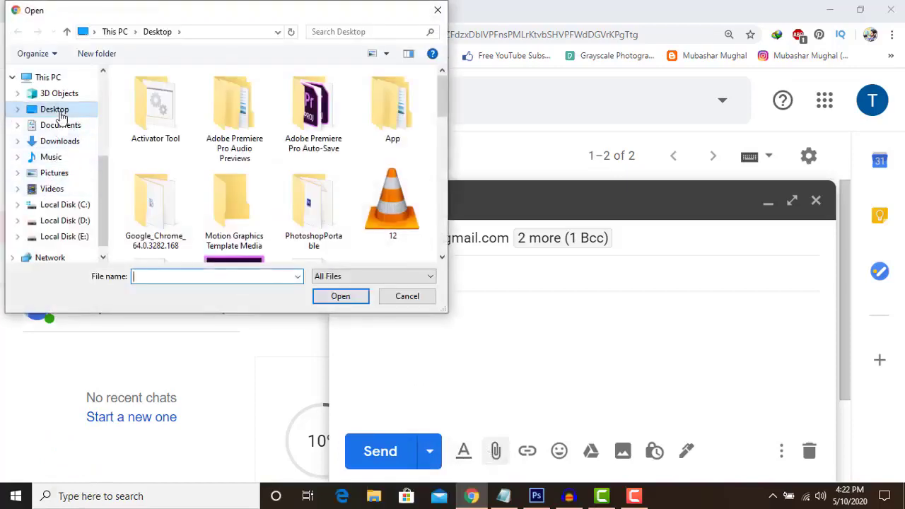
pyautogui.moveTo(441, 111); pyautogui.dragTo(441, 141)
pyautogui.click(313, 163)
pyautogui.click(338, 297)
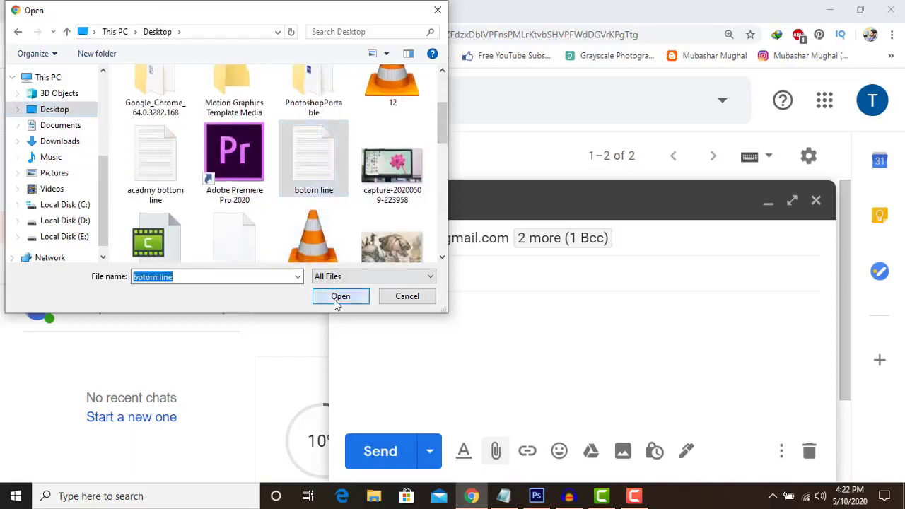
pyautogui.click(464, 456)
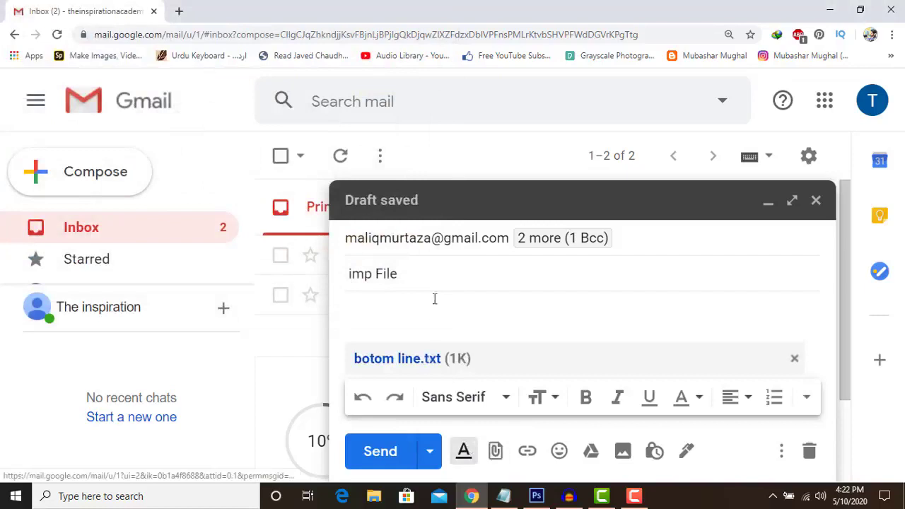
# Step: Try to set the subject text in the Wide font
pyautogui.tripleClick(382, 274)
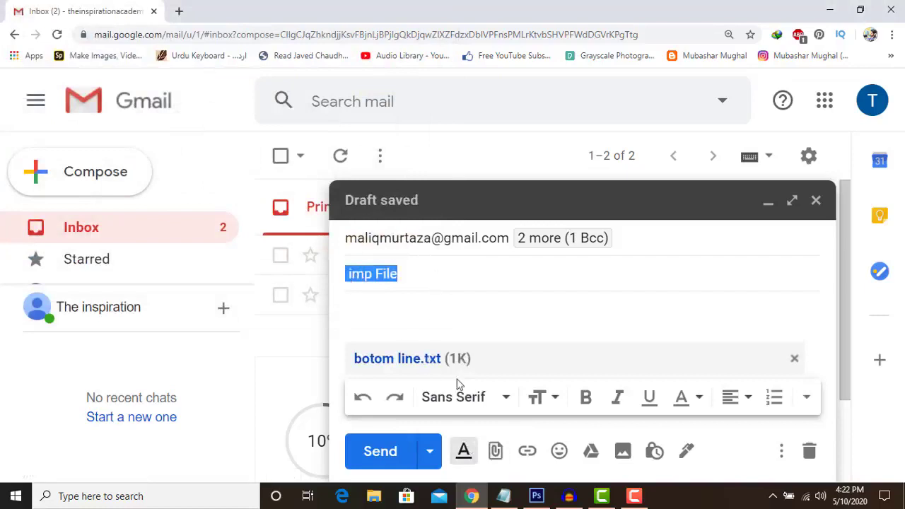
pyautogui.click(502, 398)
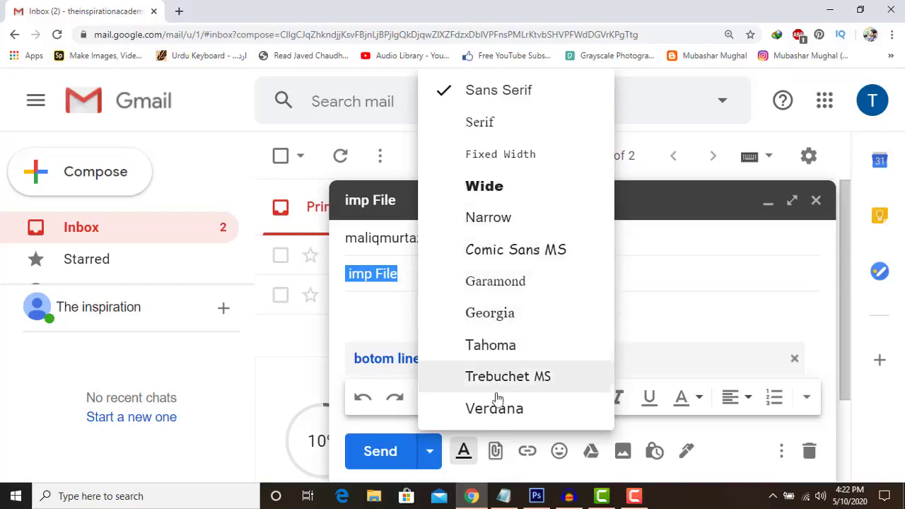
pyautogui.click(497, 186)
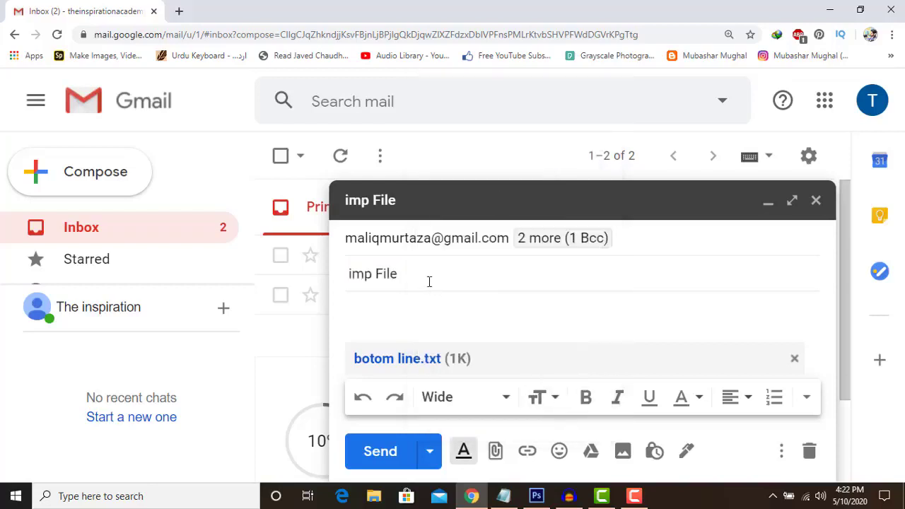
pyautogui.moveTo(429, 281); pyautogui.dragTo(329, 281)
# Step: Write "i have attached imp file" in bold and underlined in the message body
pyautogui.click(586, 399)
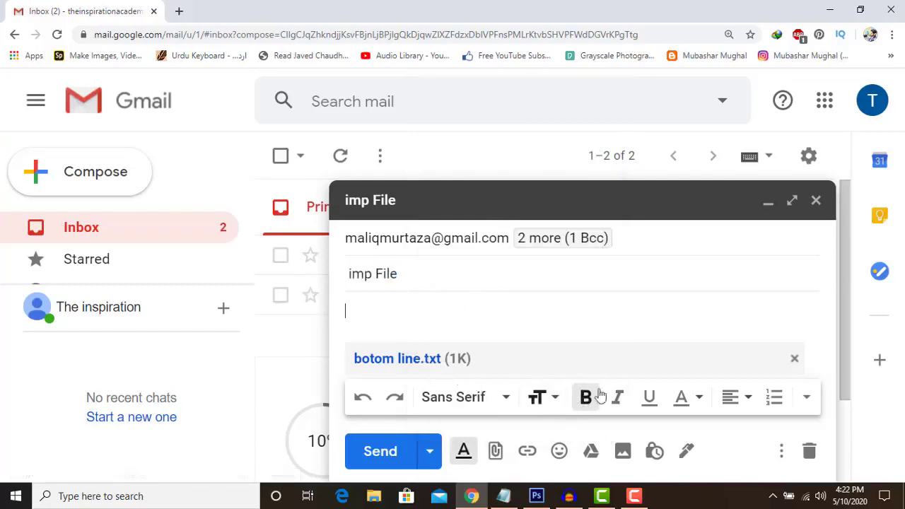
pyautogui.click(649, 401)
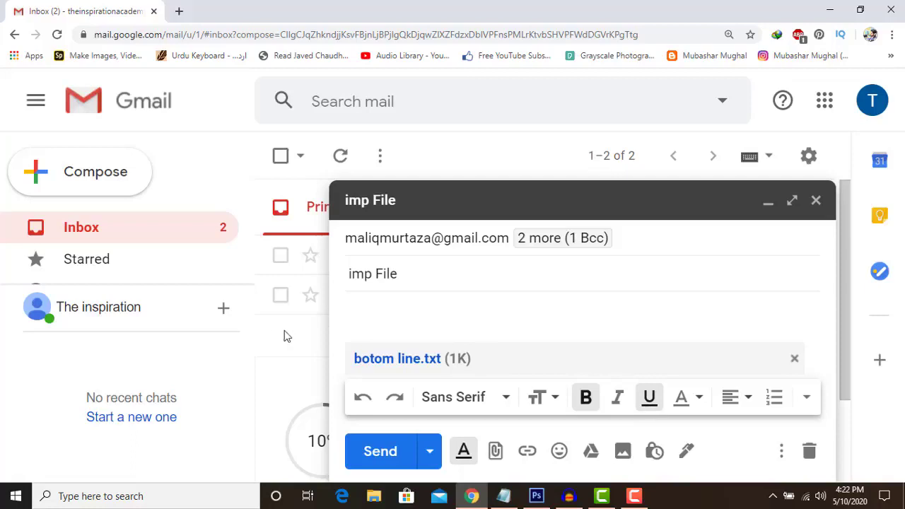
pyautogui.write('i have attached imp file')
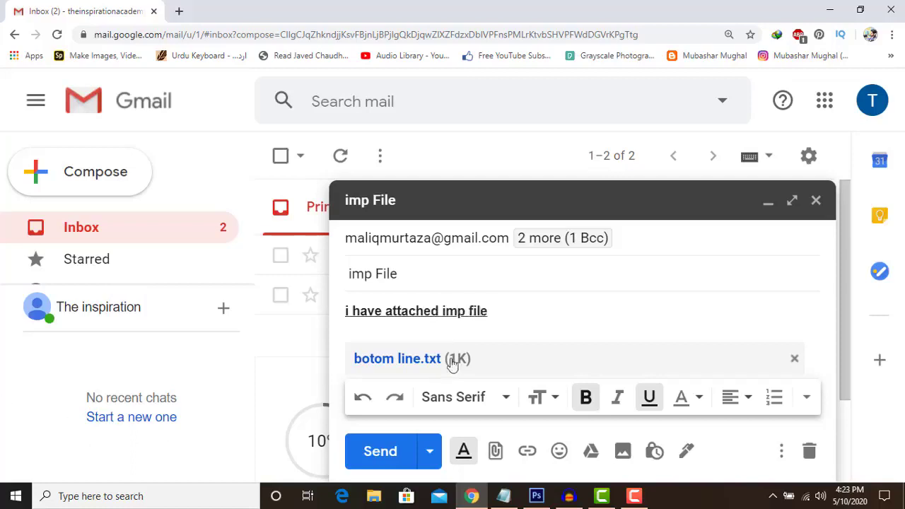
# Step: Format the whole body sentence in the Wide font and italics with a bright red background color
pyautogui.moveTo(486, 311); pyautogui.dragTo(336, 321)
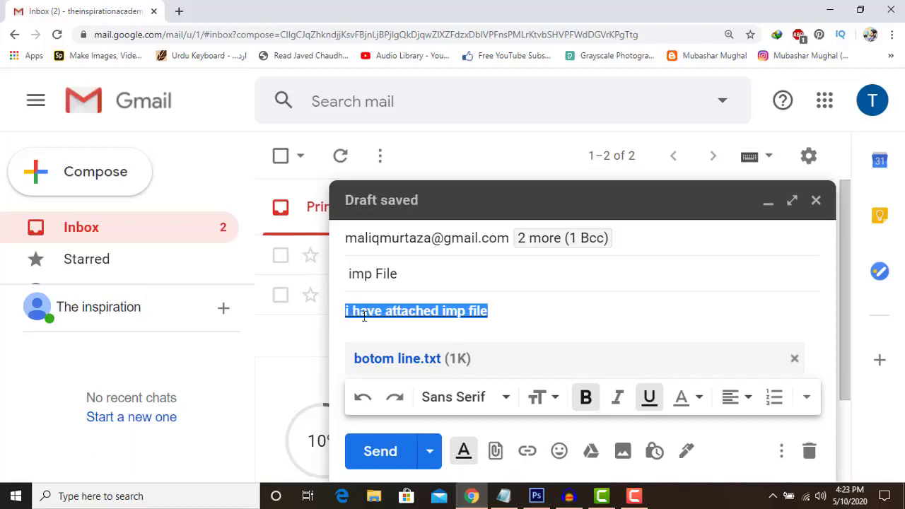
pyautogui.click(497, 397)
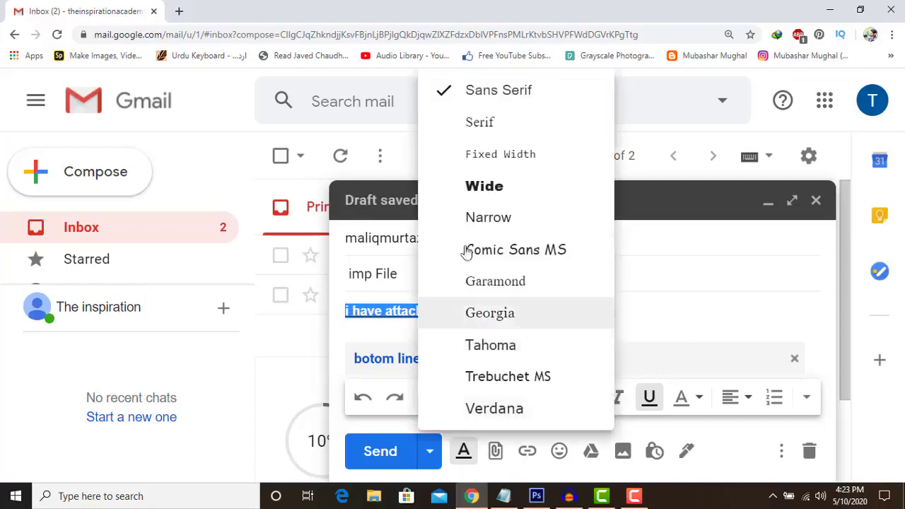
pyautogui.click(484, 186)
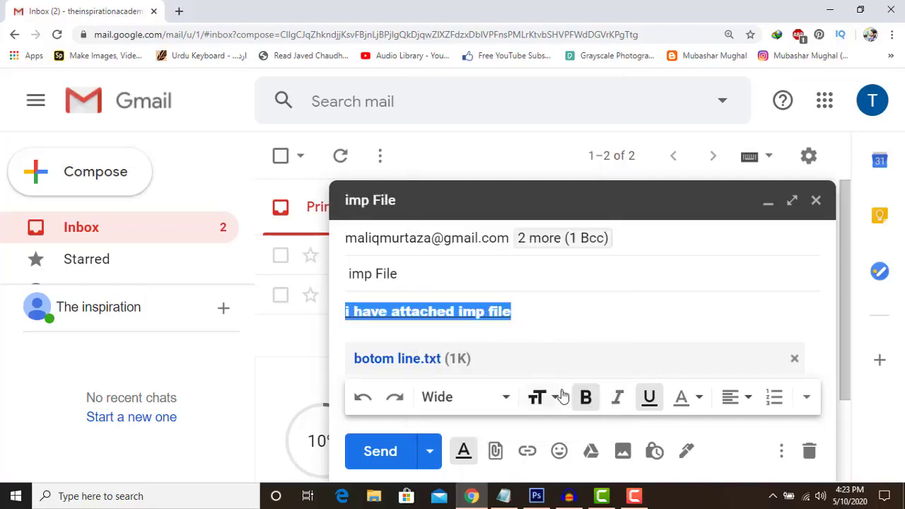
pyautogui.click(617, 397)
pyautogui.click(688, 400)
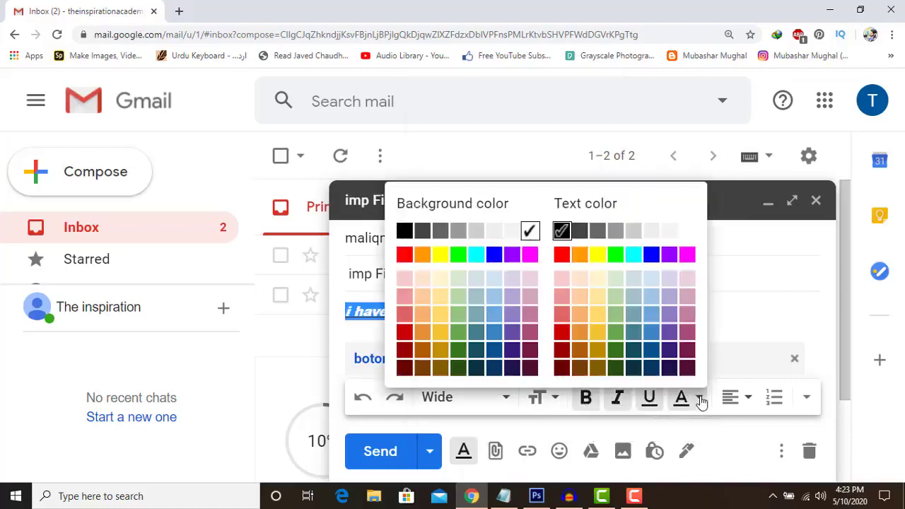
pyautogui.click(402, 257)
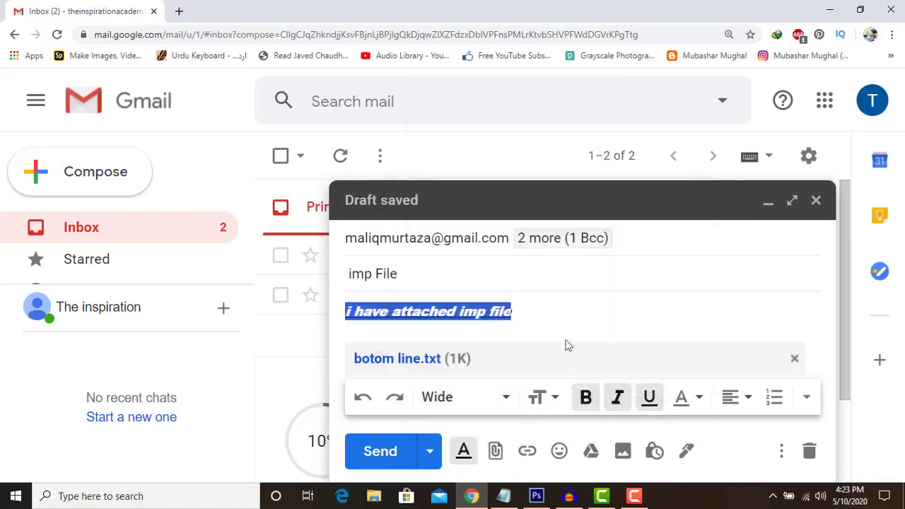
pyautogui.click(582, 307)
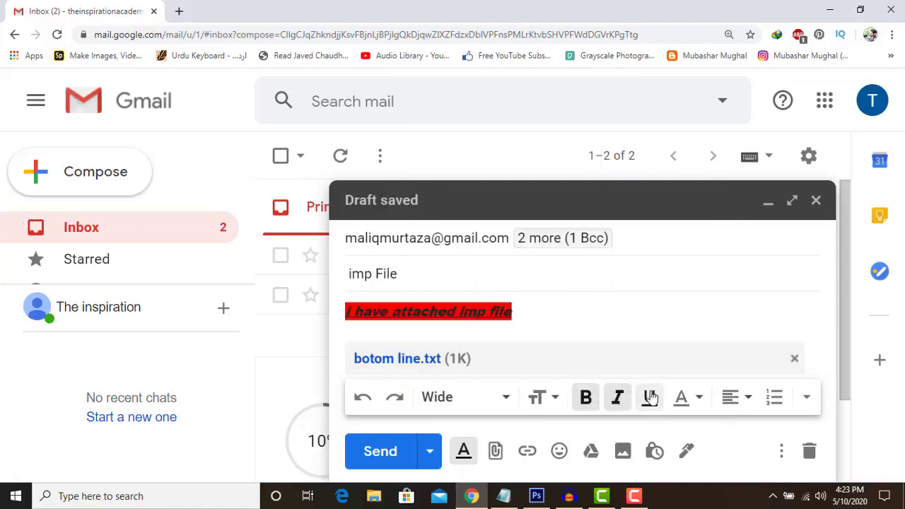
# Step: Upload the photo "gmkii" from the Desktop and insert it into the message as an attachment
pyautogui.click(623, 452)
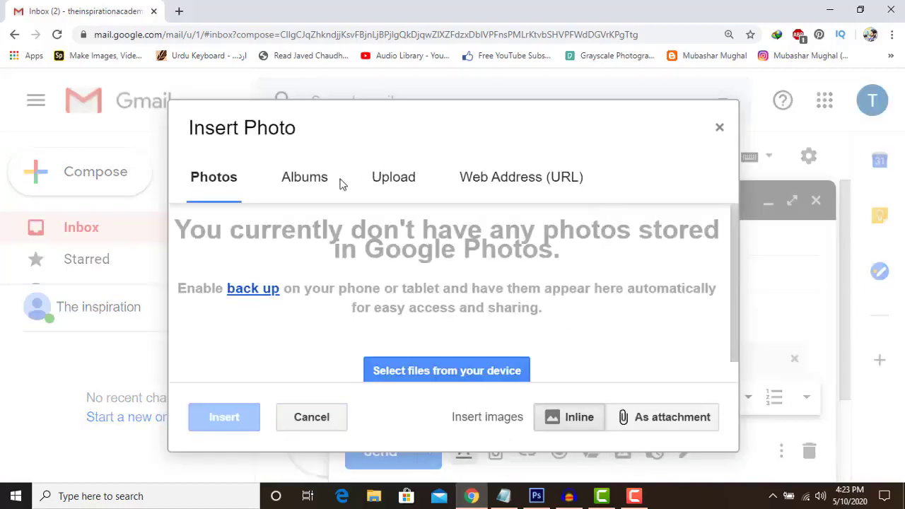
pyautogui.click(634, 416)
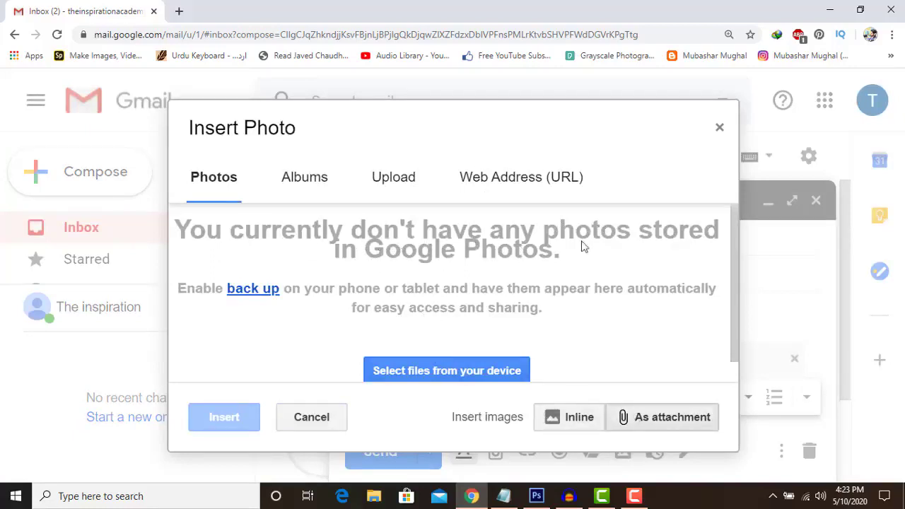
pyautogui.scroll(-1, 622, 241)
pyautogui.scroll(1, 354, 249)
pyautogui.click(327, 192)
pyautogui.click(385, 191)
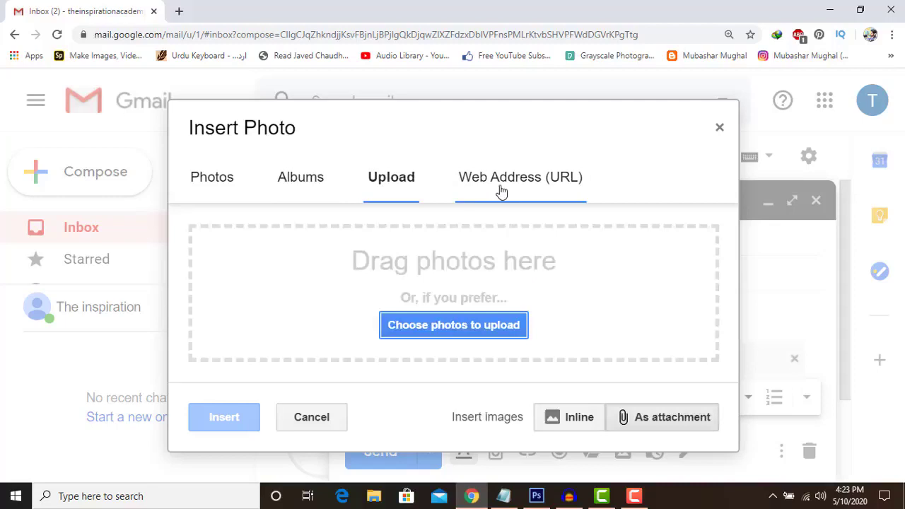
pyautogui.click(480, 325)
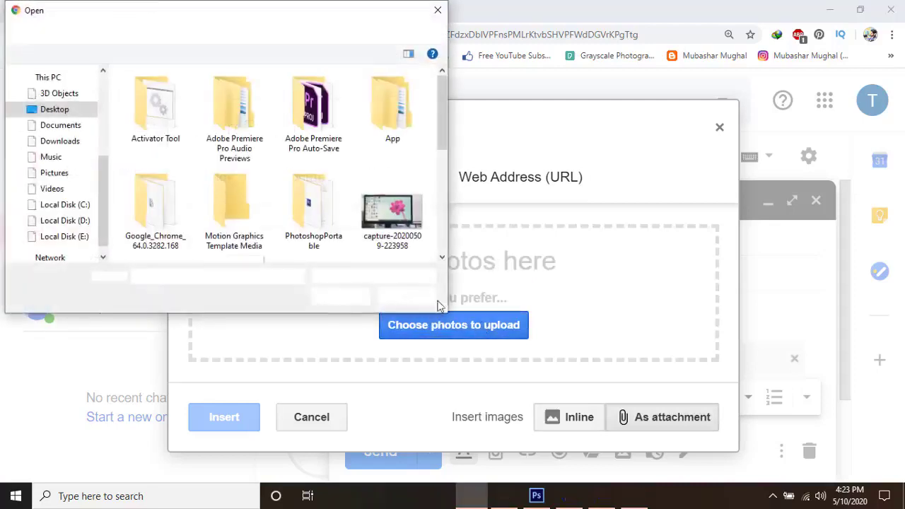
pyautogui.moveTo(438, 122); pyautogui.dragTo(445, 189)
pyautogui.click(314, 119)
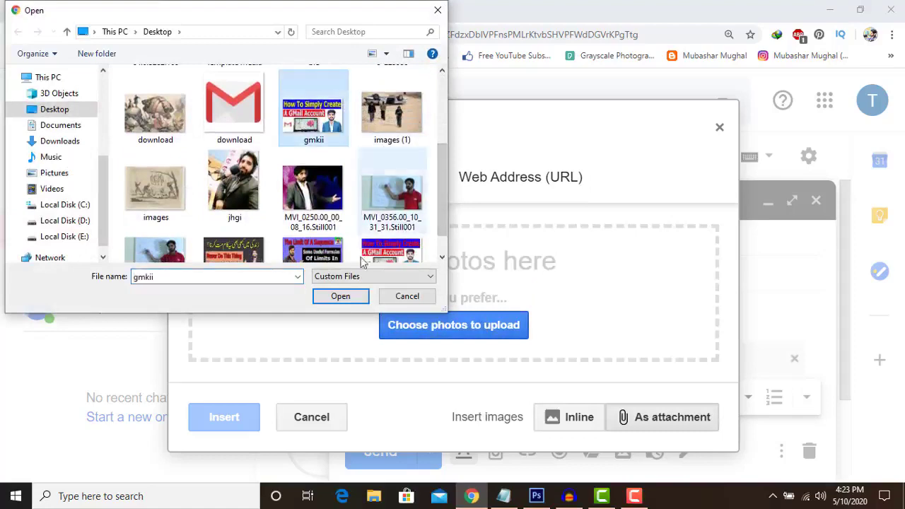
pyautogui.click(354, 297)
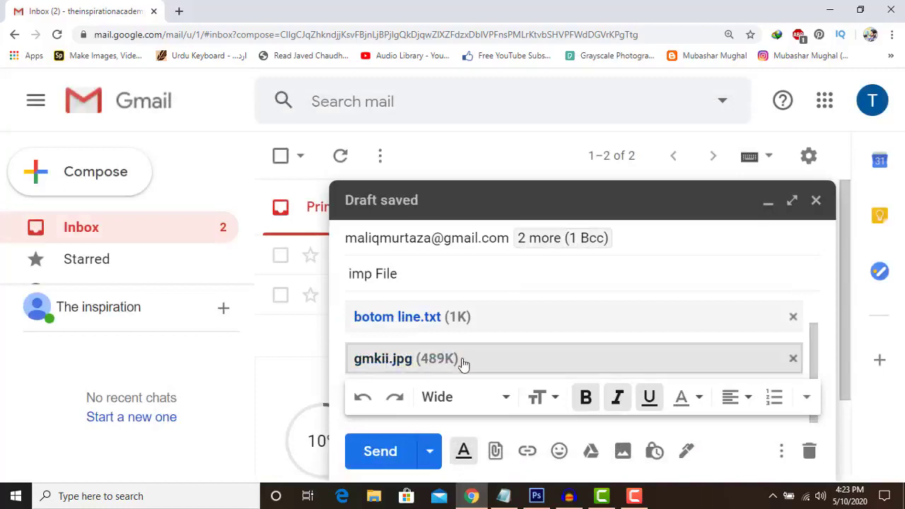
# Step: Open the gmkii.jpg attachment to check it, return to the draft and send the message
pyautogui.click(462, 359)
pyautogui.click(152, 10)
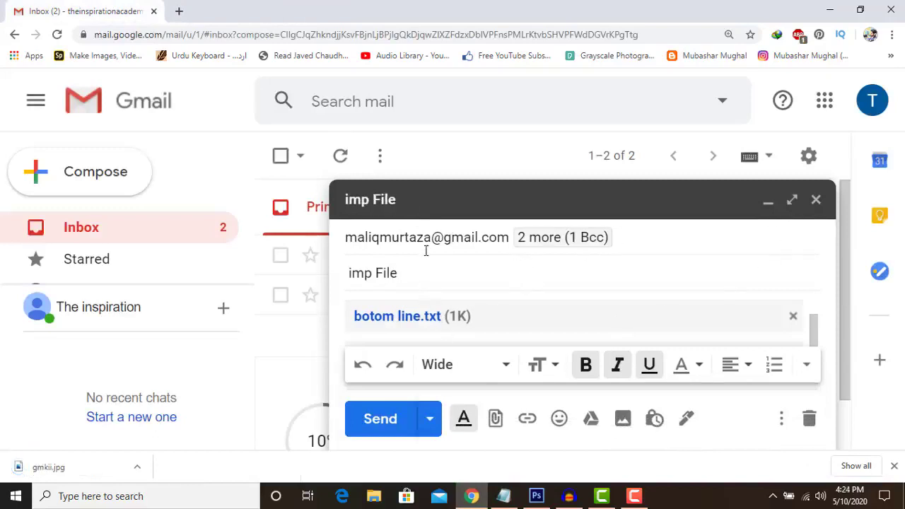
pyautogui.click(408, 424)
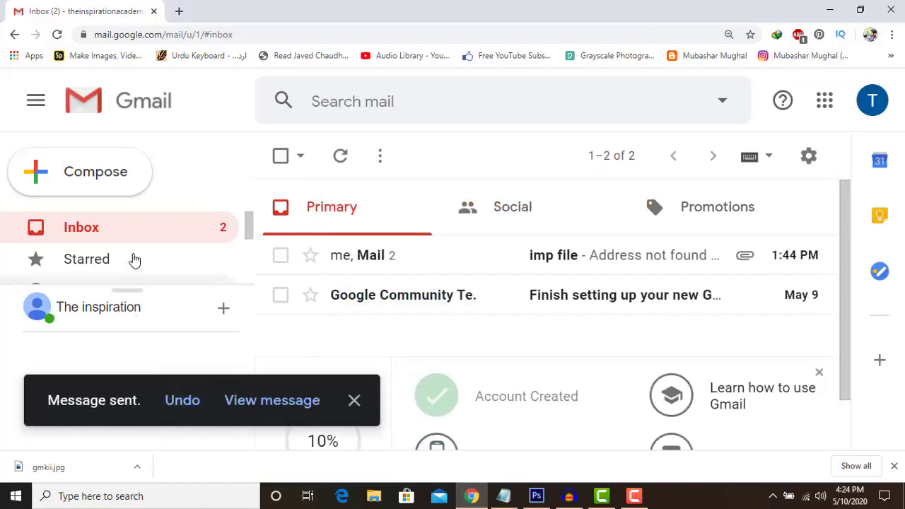
# Step: View the messages in the Sent folder and in the Drafts folder
pyautogui.scroll(-1, 224, 241)
pyautogui.scroll(1, 212, 244)
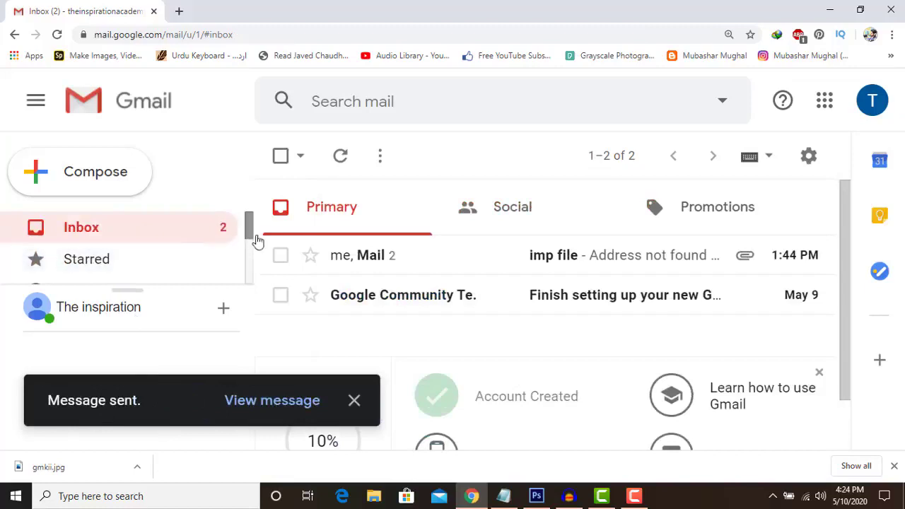
pyautogui.scroll(-1, 247, 248)
pyautogui.scroll(-1, 247, 258)
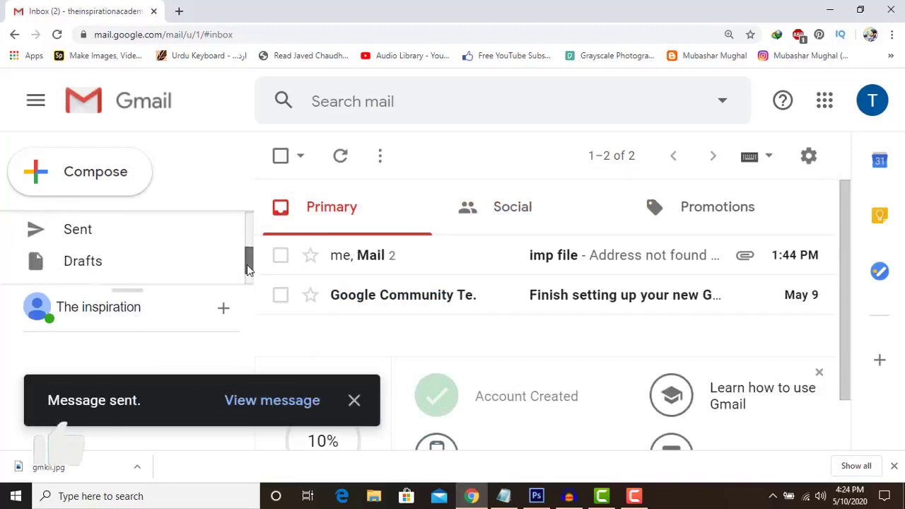
pyautogui.click(189, 235)
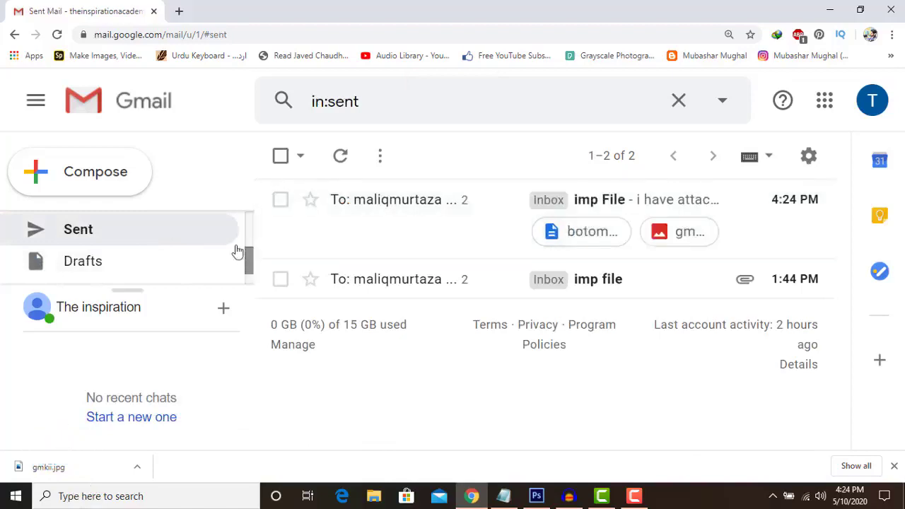
pyautogui.scroll(-1, 247, 257)
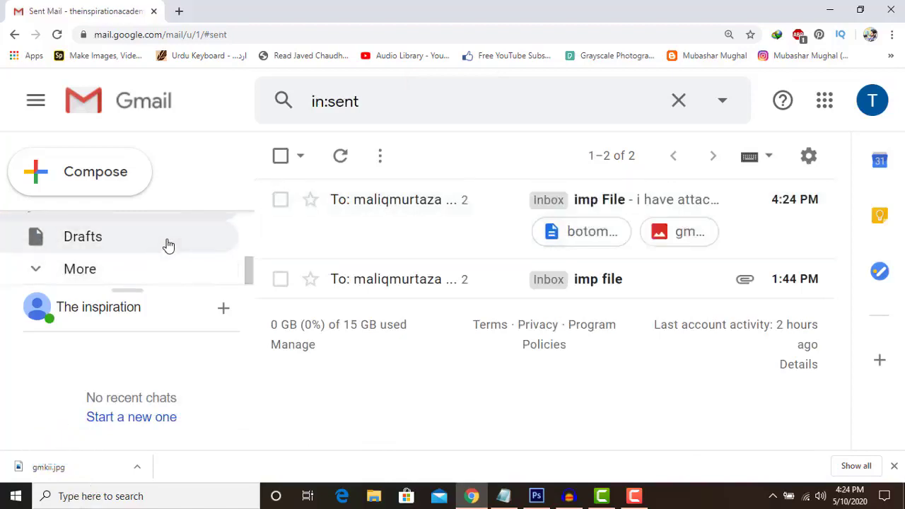
pyautogui.click(213, 244)
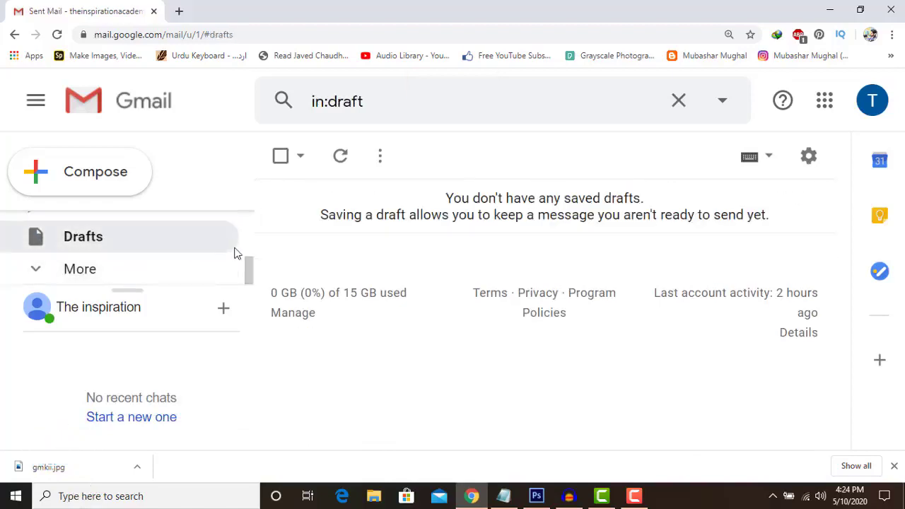
# Step: Expand the folder list to reach the Spam folder, open it and refresh its messages
pyautogui.click(138, 274)
pyautogui.scroll(-1, 247, 244)
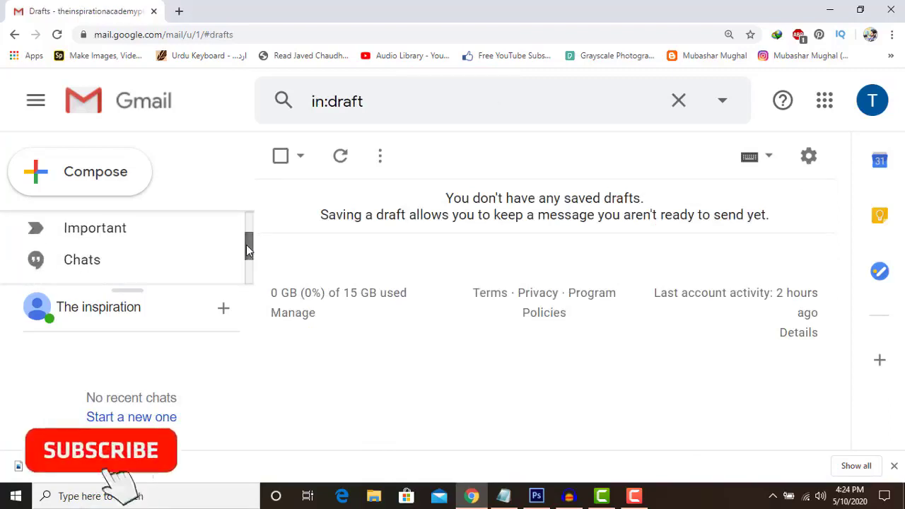
pyautogui.moveTo(246, 245)
pyautogui.mouseDown()
pyautogui.moveTo(248, 261)
pyautogui.moveTo(255, 257)
pyautogui.moveTo(244, 259)
pyautogui.mouseUp()
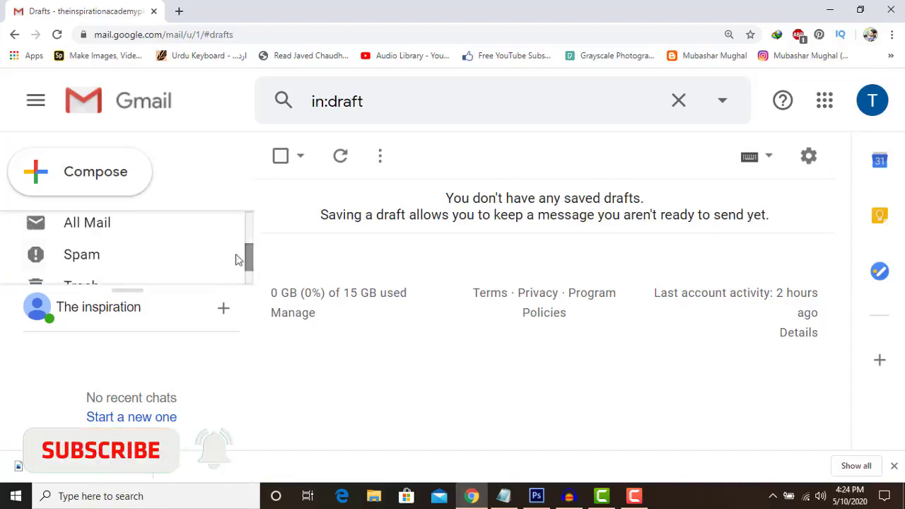
pyautogui.click(188, 260)
pyautogui.click(329, 154)
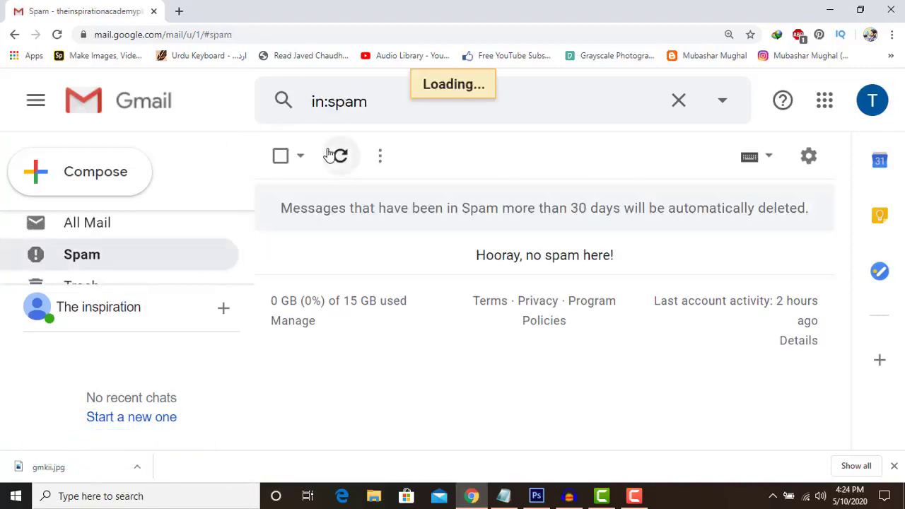
# Step: Return to the Inbox and reduce the page zoom to 125%
pyautogui.scroll(2, 191, 232)
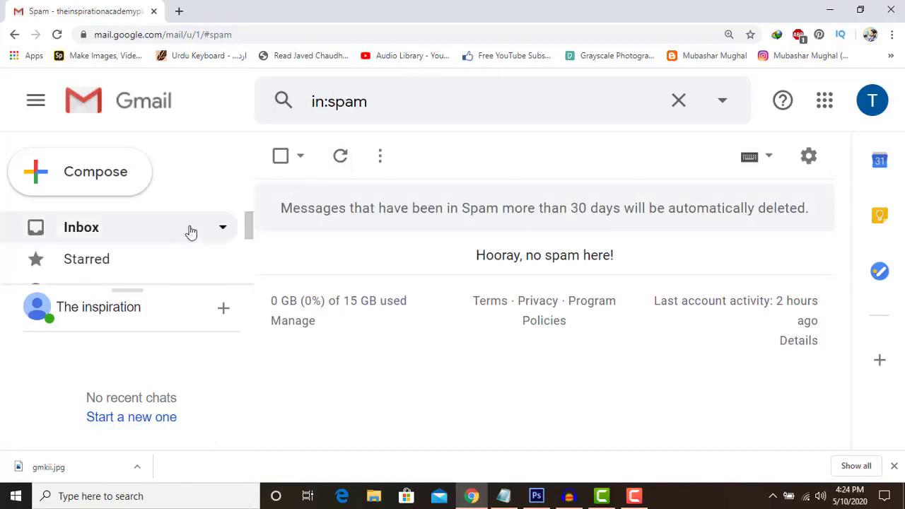
pyautogui.click(168, 232)
pyautogui.hotkey('ctrl', '-')
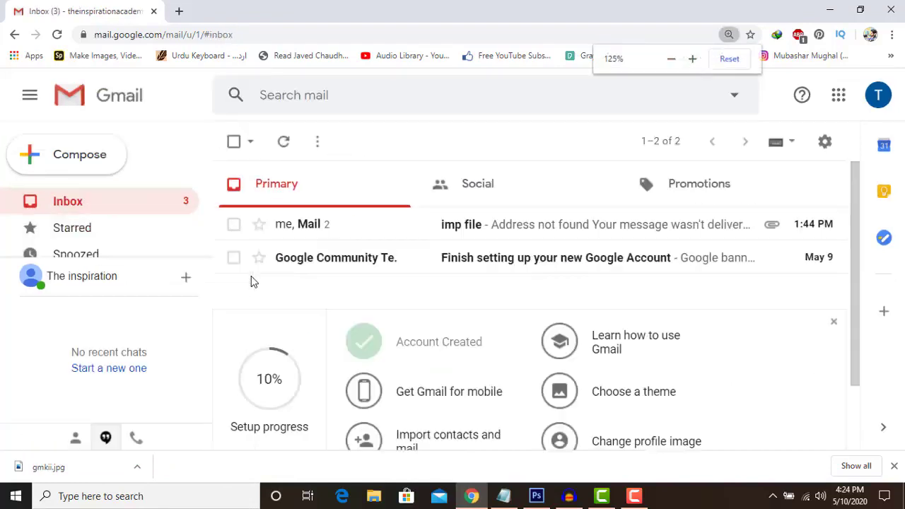
pyautogui.moveTo(331, 263)
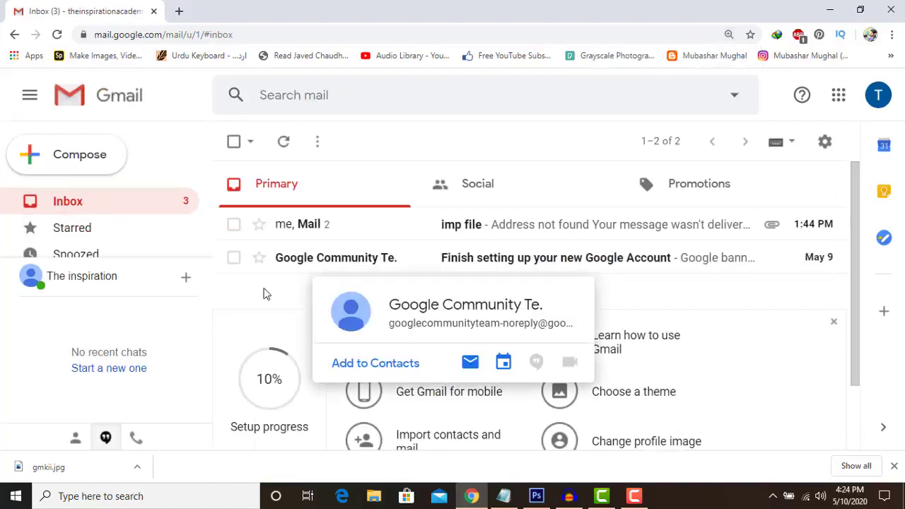